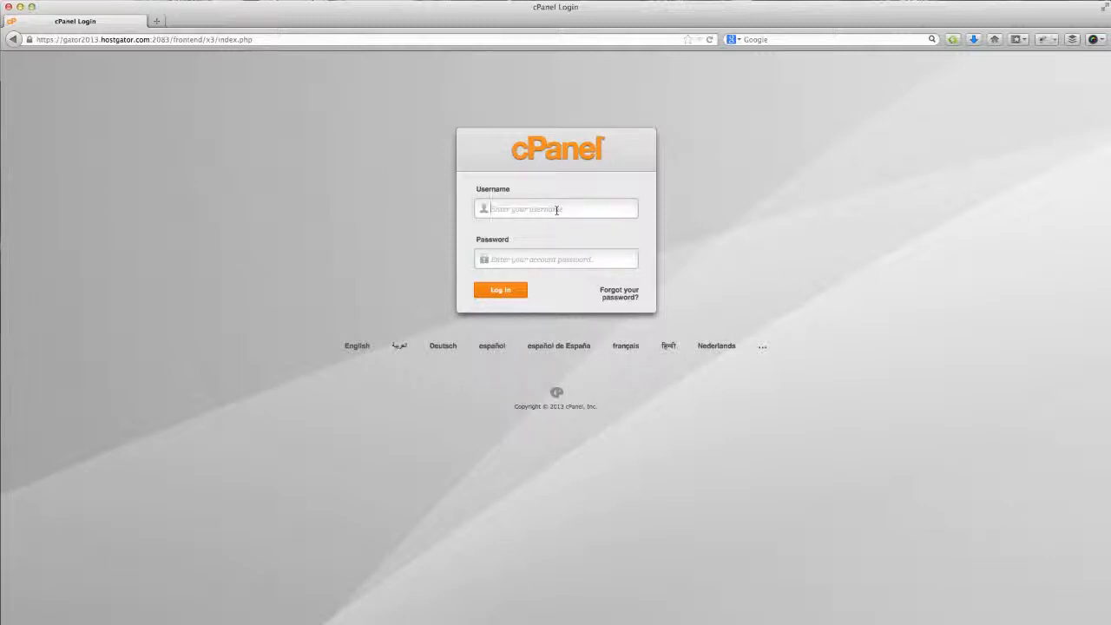
# Log in to cPanel with the account username and password
pyautogui.write('ameli')
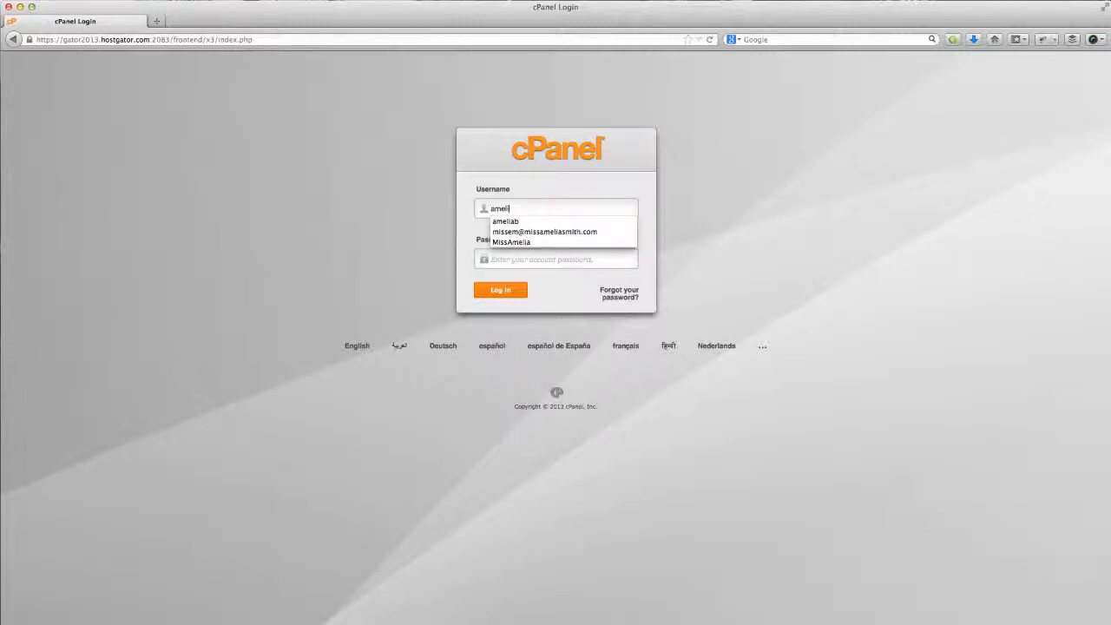
pyautogui.click(558, 221)
pyautogui.click(521, 258)
pyautogui.write('•••••••••••')
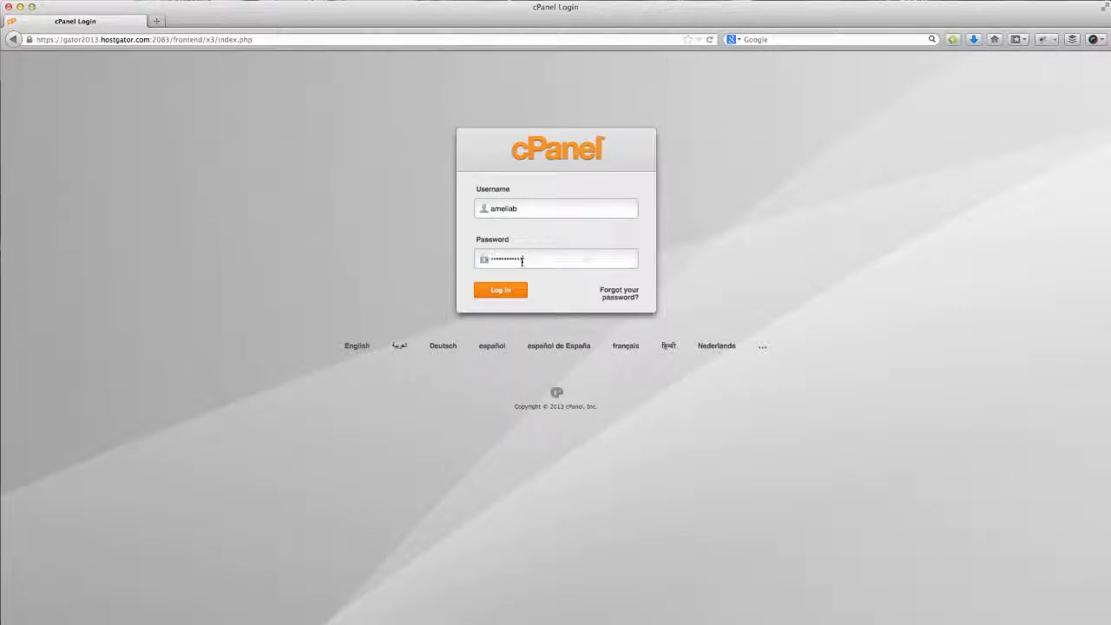
pyautogui.click(512, 290)
pyautogui.click(225, 59)
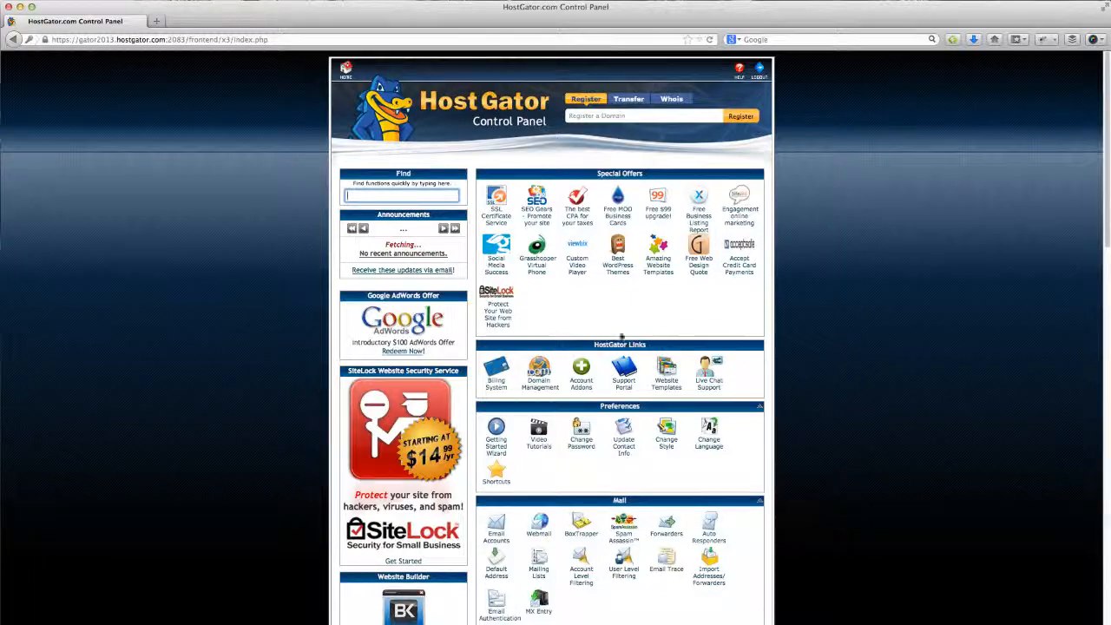
# Look through the hosting control panel's sections, from Special Offers down to Advanced
pyautogui.scroll(-6, 621, 336)
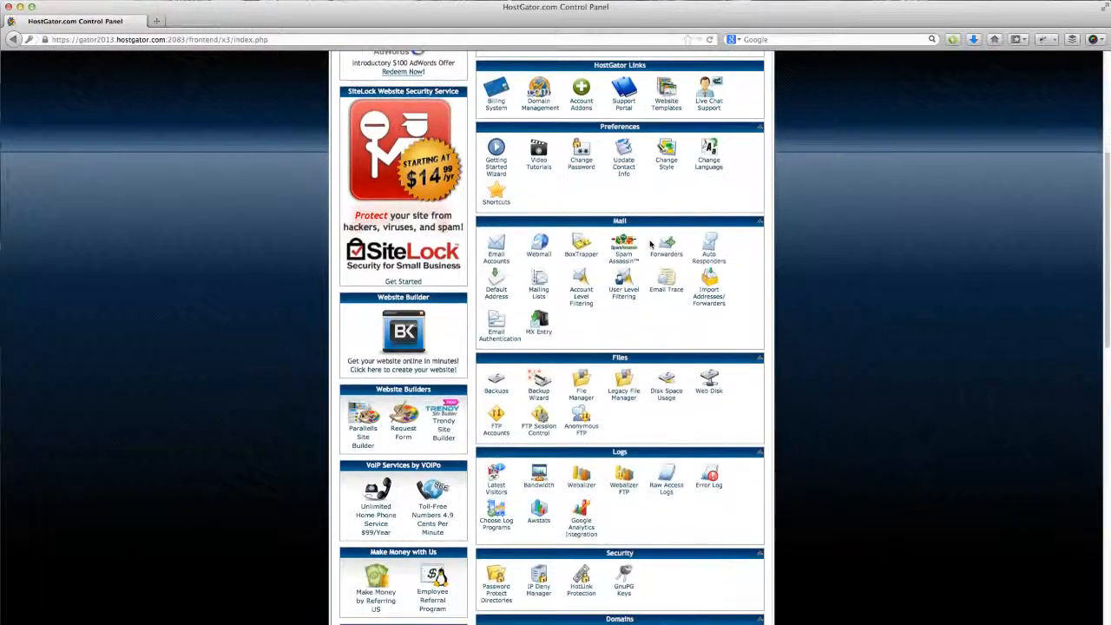
pyautogui.scroll(-8, 650, 245)
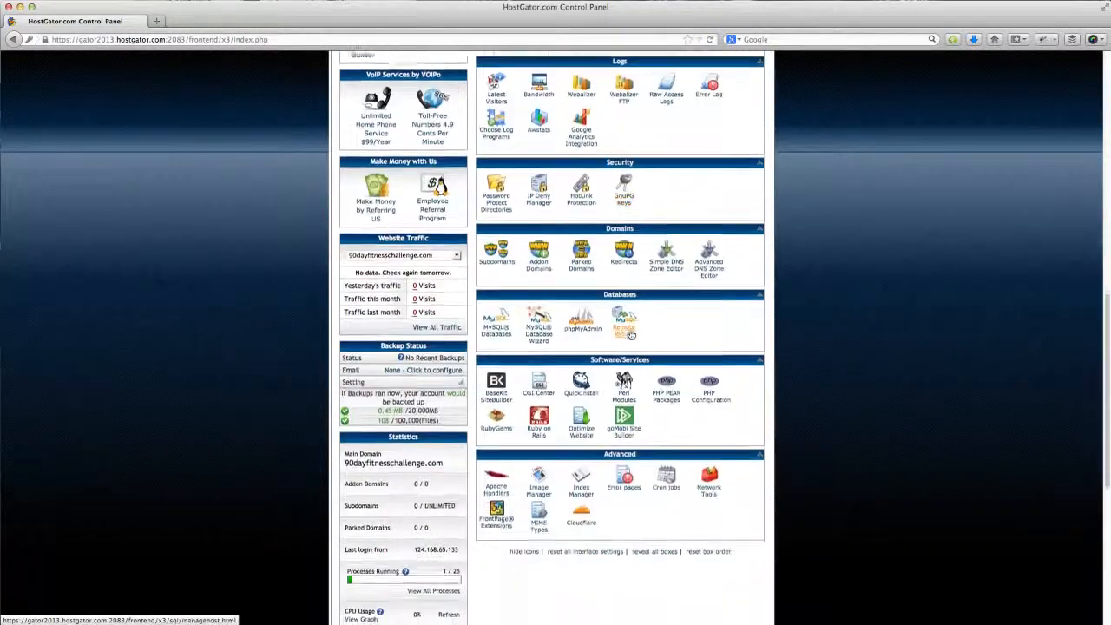
pyautogui.scroll(-3, 631, 337)
pyautogui.scroll(11, 620, 392)
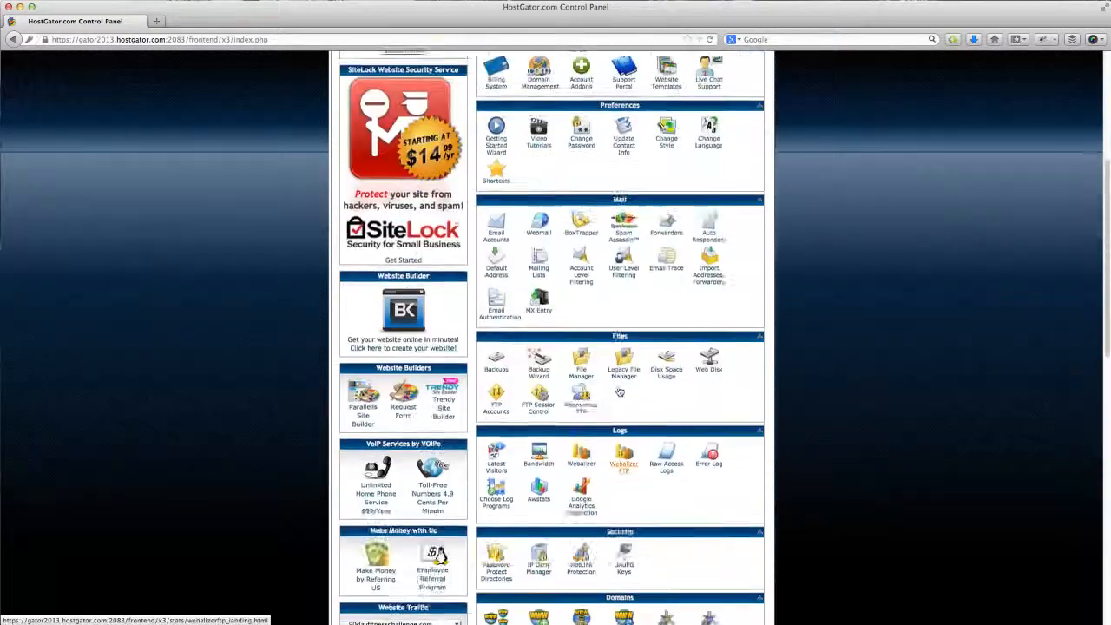
pyautogui.scroll(7, 620, 393)
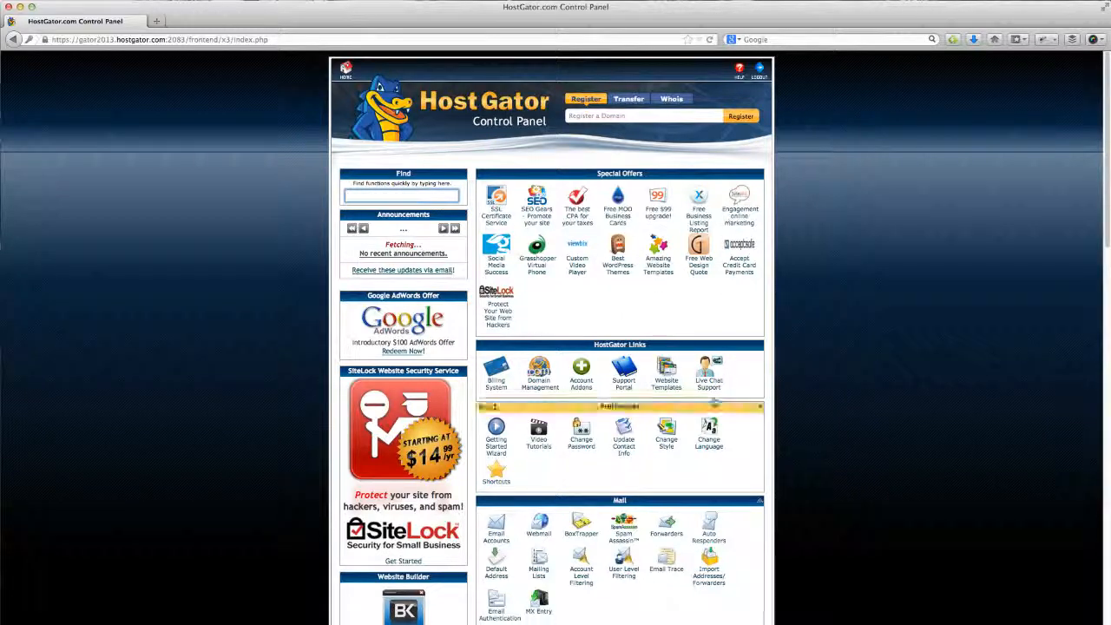
pyautogui.scroll(-4, 620, 456)
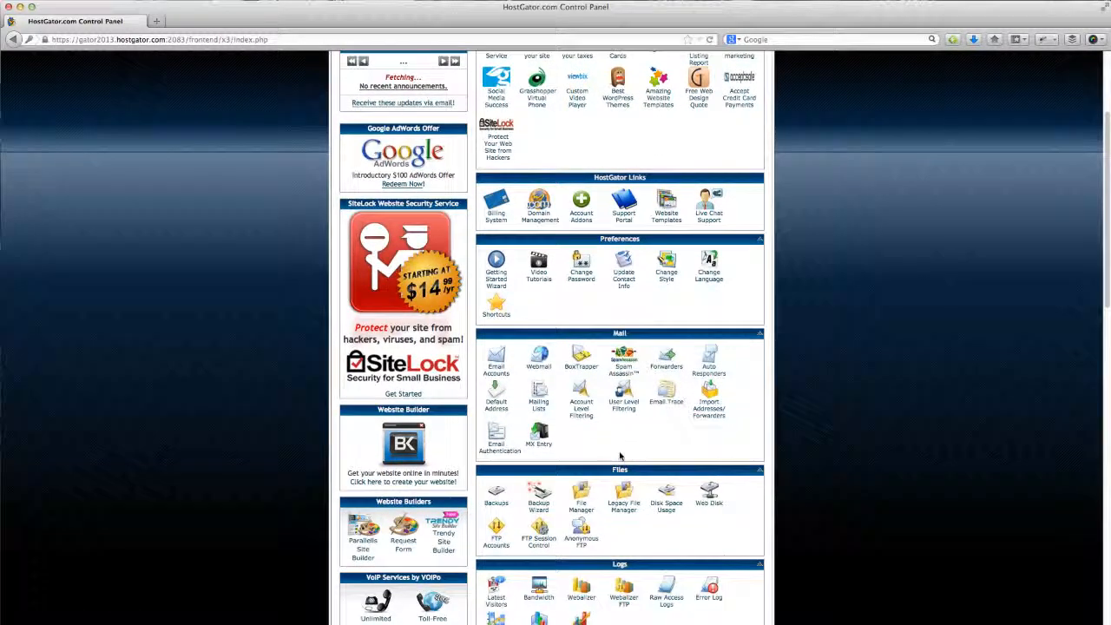
pyautogui.scroll(4, 610, 237)
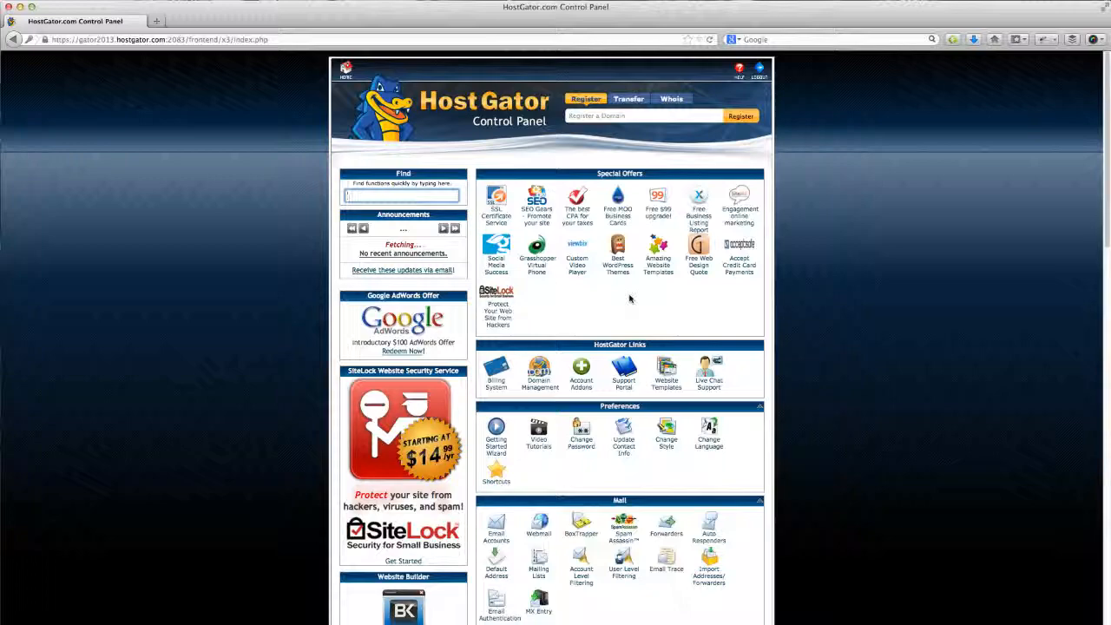
# Open QuickInstall among the control panel's Software/Services features
pyautogui.scroll(-5, 634, 300)
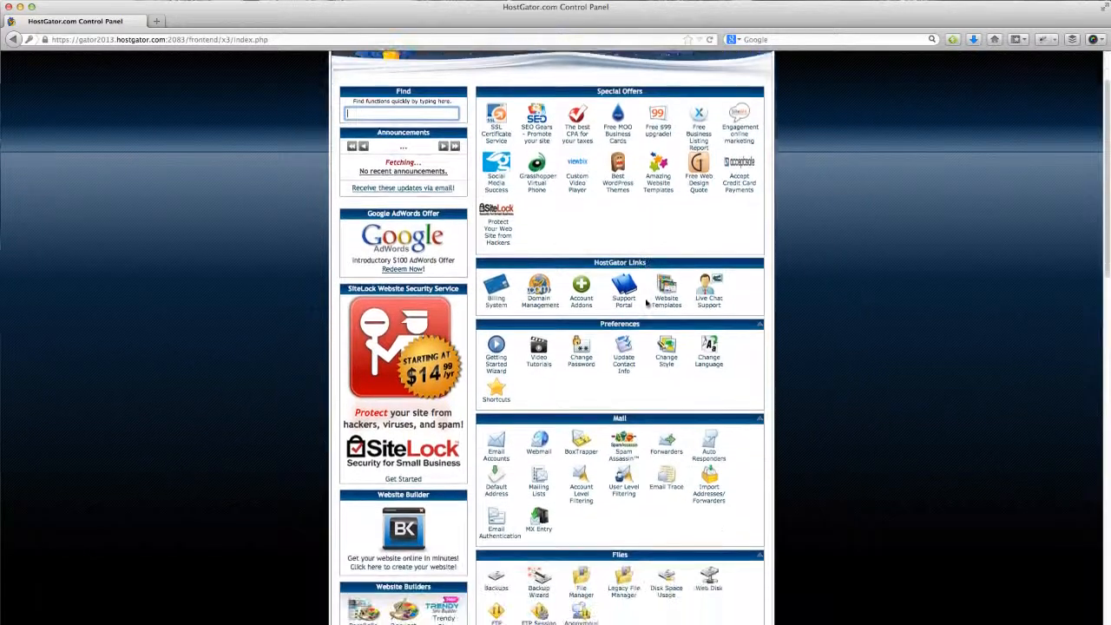
pyautogui.scroll(-8, 646, 302)
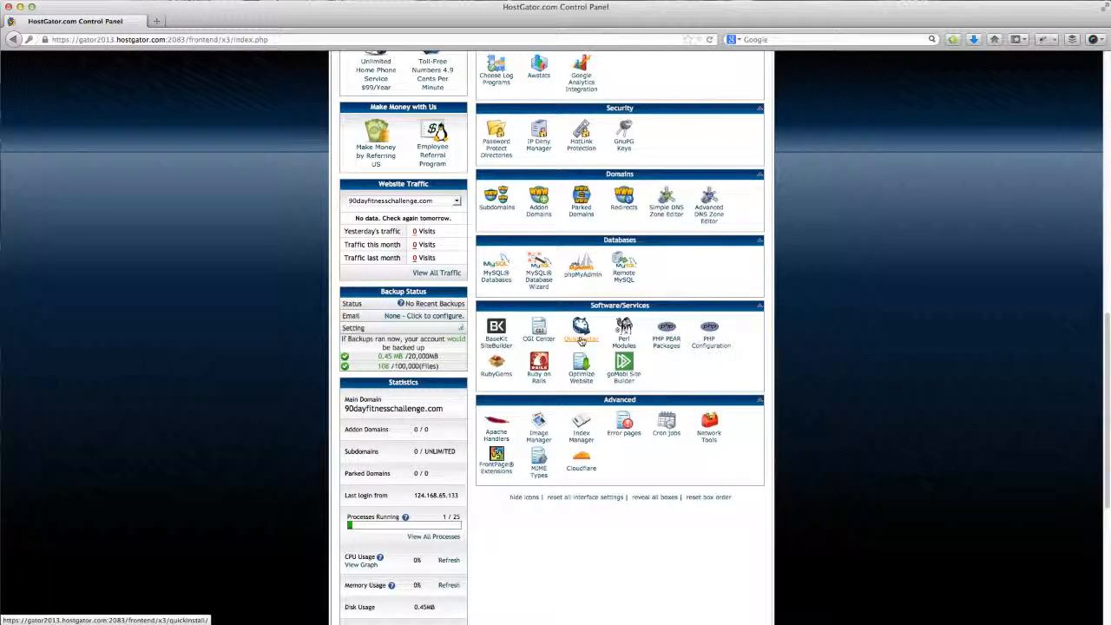
pyautogui.click(580, 328)
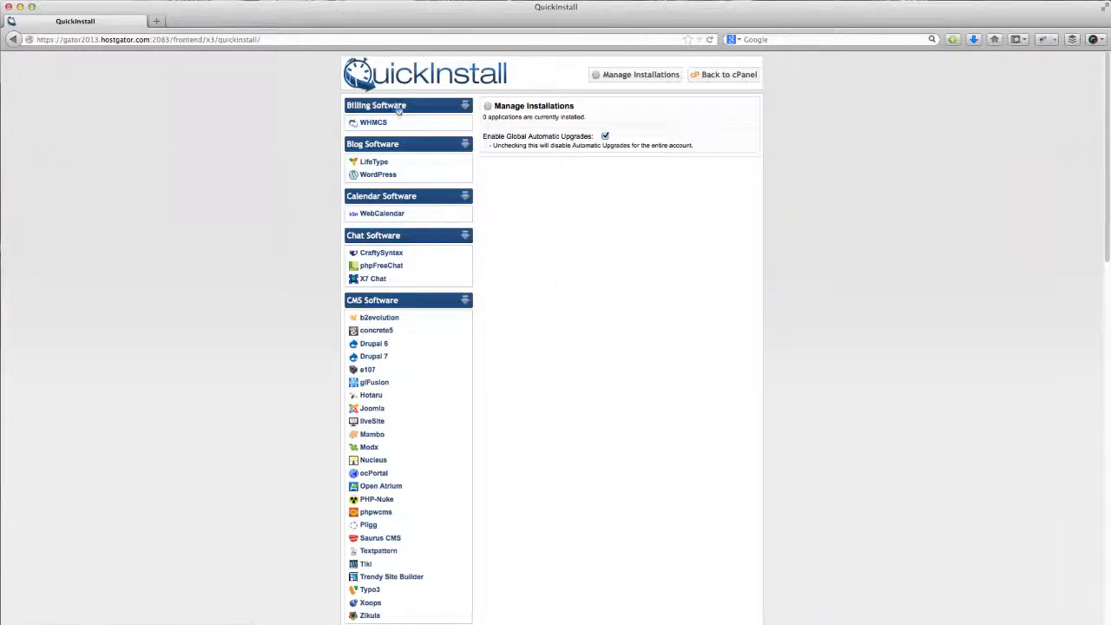
# Pick WordPress from the list of installable software and continue to its installation form
pyautogui.scroll(-9, 389, 434)
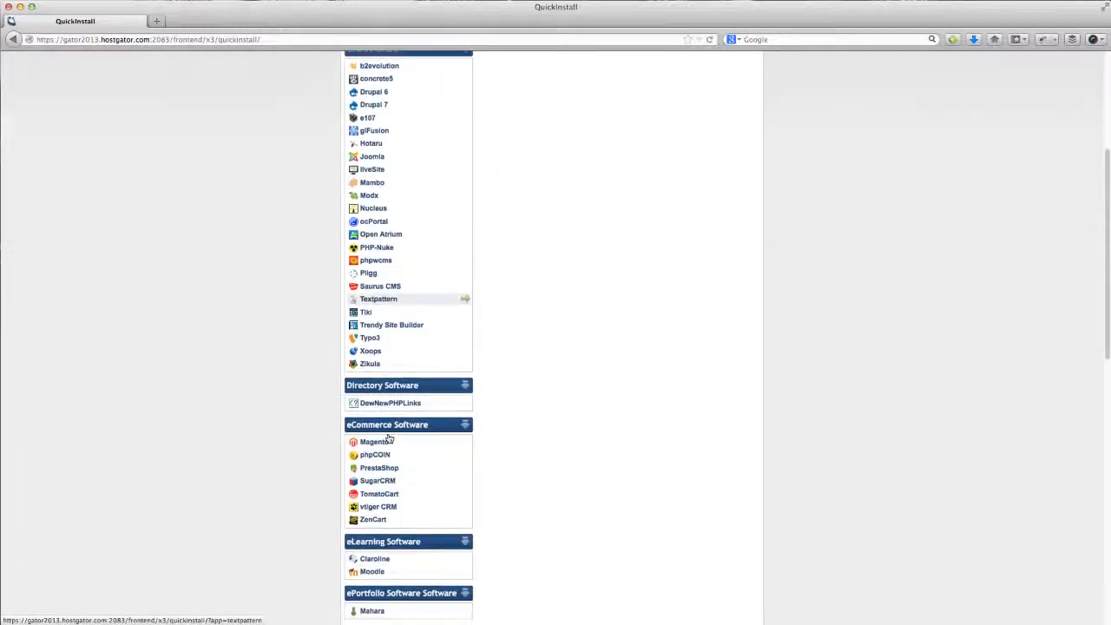
pyautogui.scroll(-11, 388, 438)
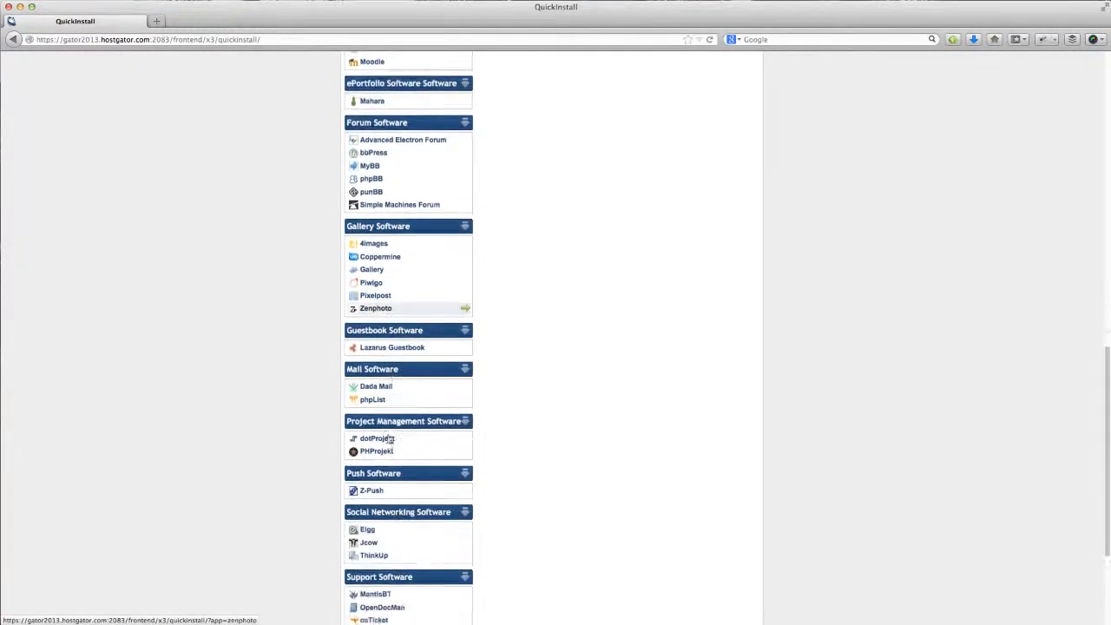
pyautogui.scroll(-2, 390, 440)
pyautogui.scroll(12, 390, 439)
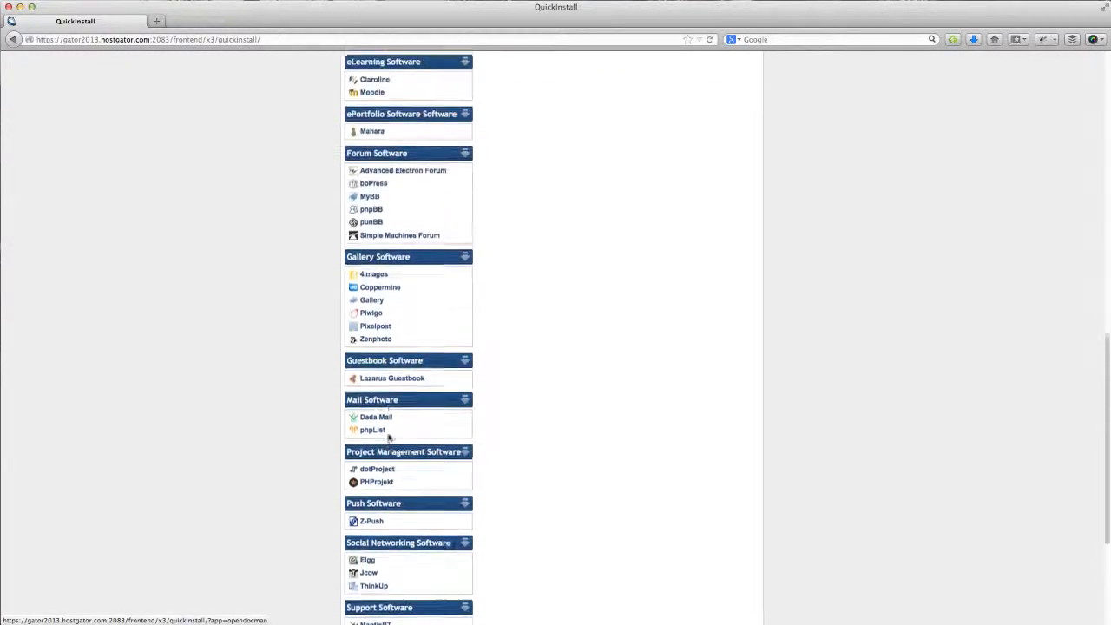
pyautogui.scroll(9, 388, 437)
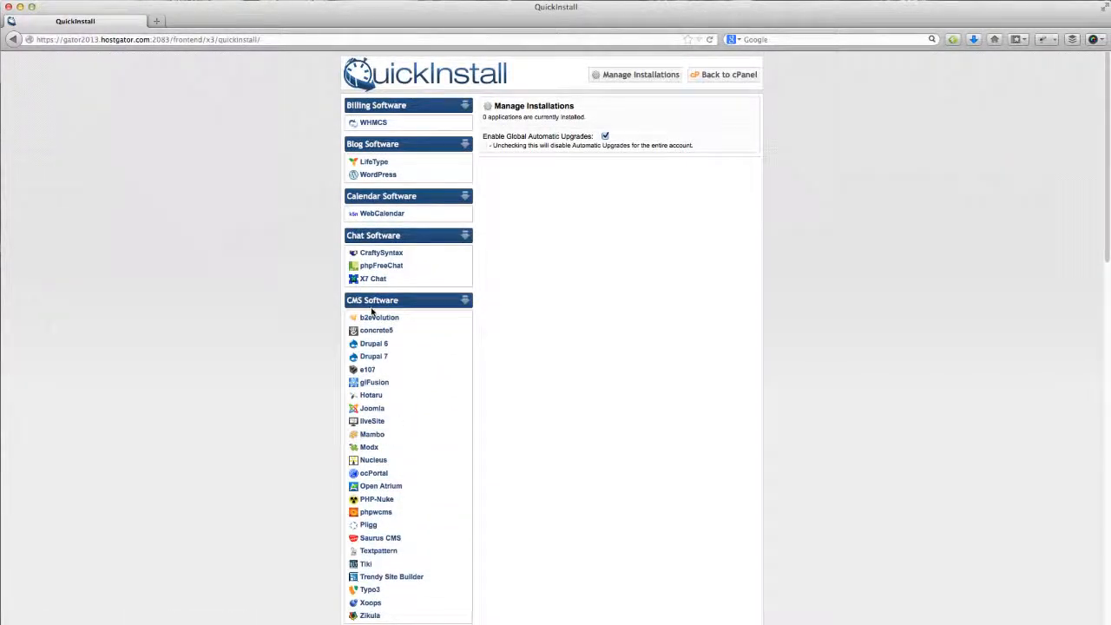
pyautogui.click(379, 177)
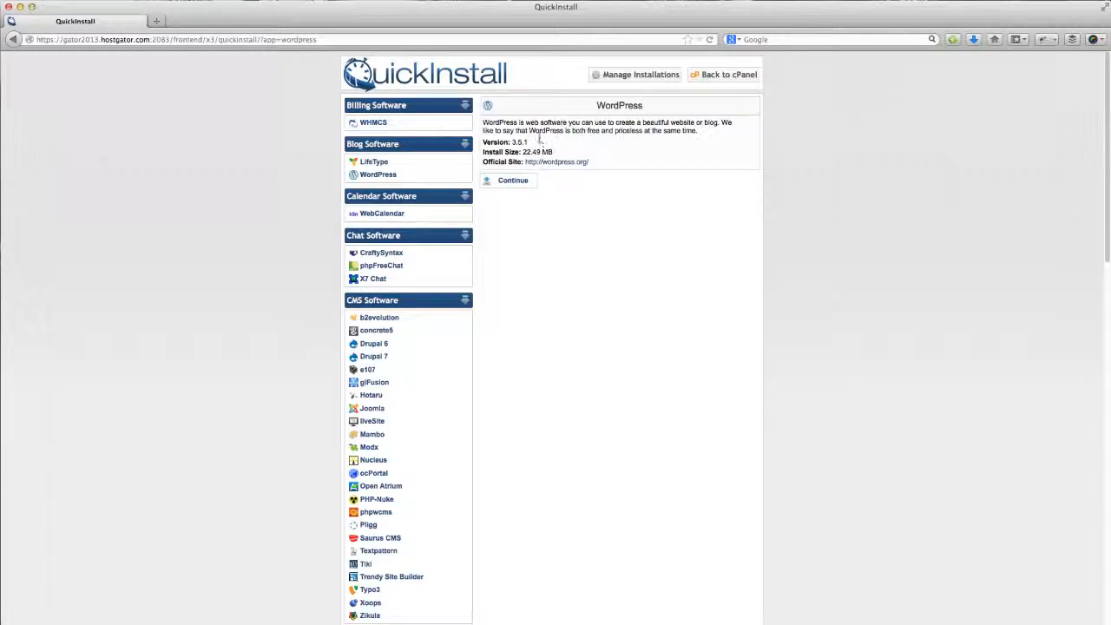
pyautogui.moveTo(531, 142); pyautogui.dragTo(509, 141)
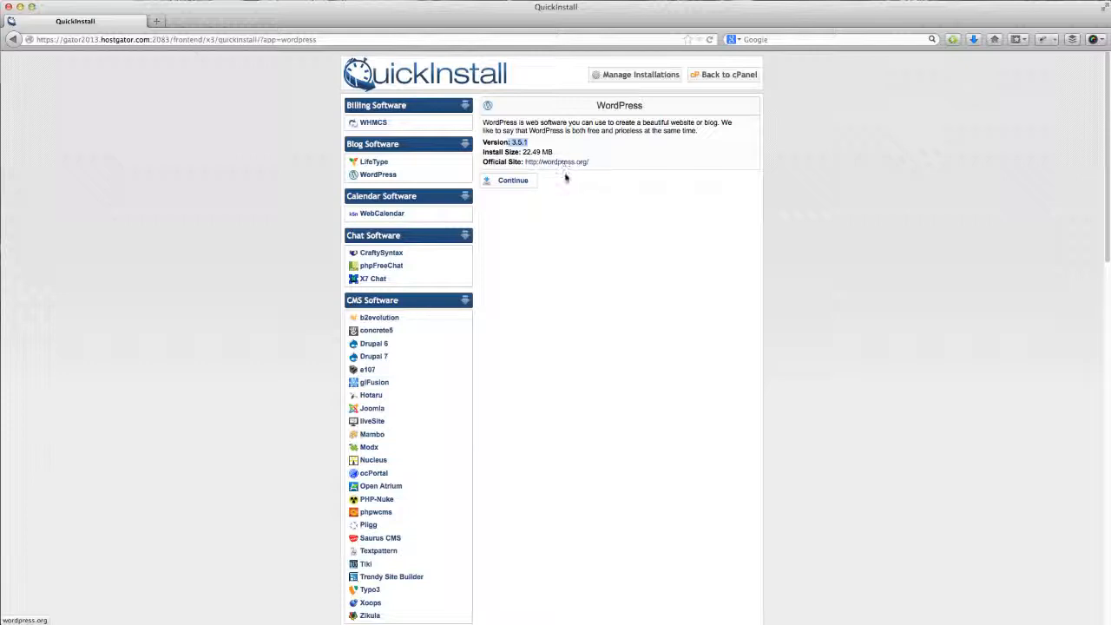
pyautogui.click(518, 181)
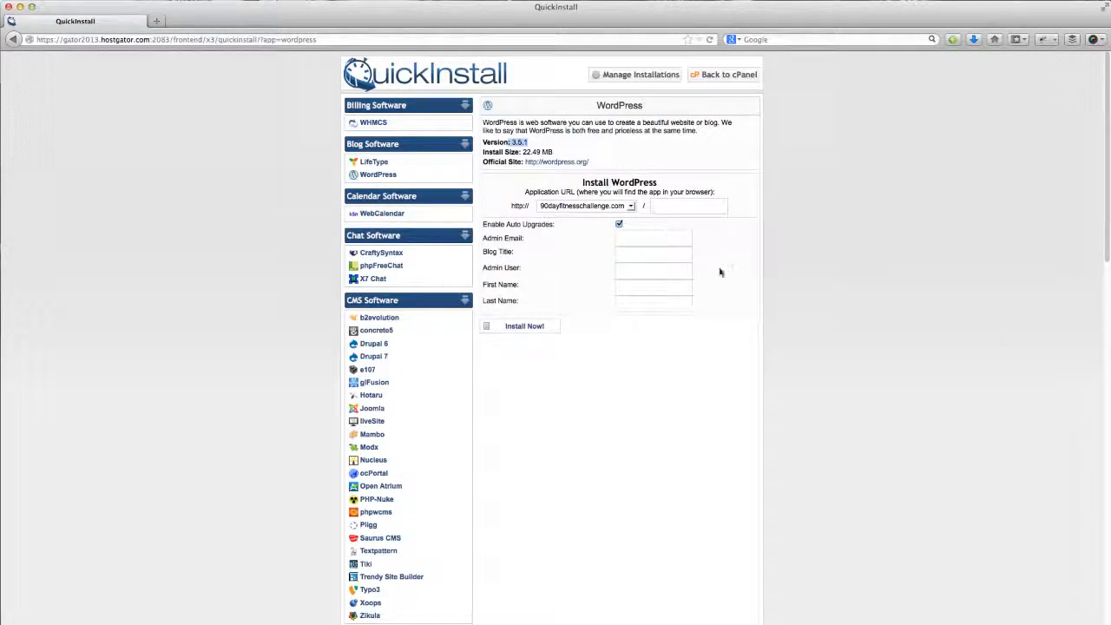
# Set the application URL to the 90dayfitnesschallenge.com domain with the subdirectory blog
pyautogui.click(631, 207)
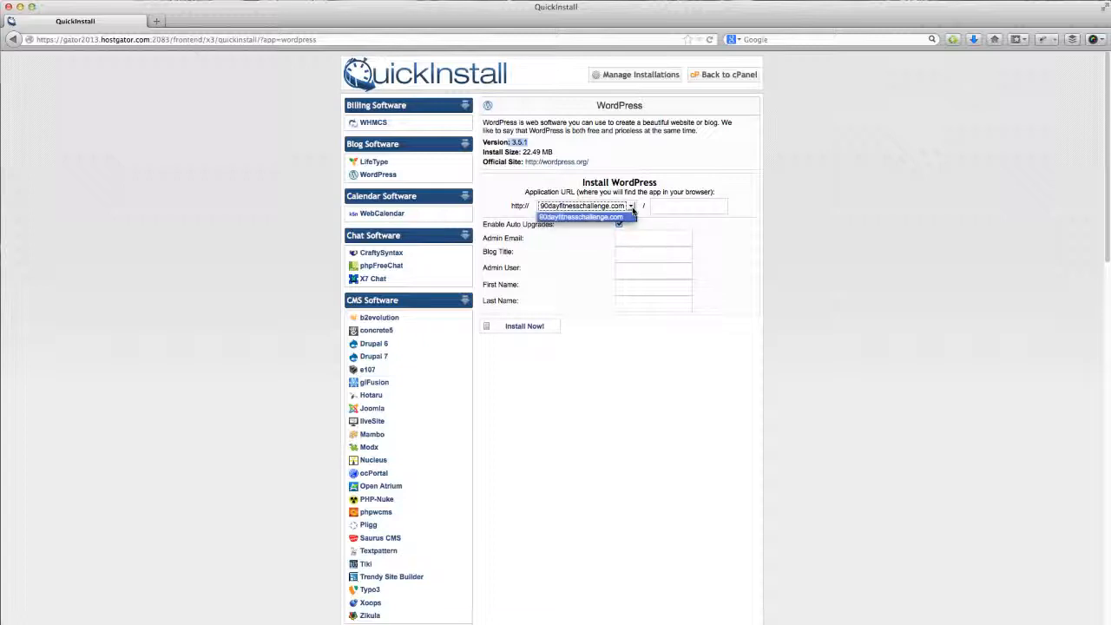
pyautogui.click(578, 217)
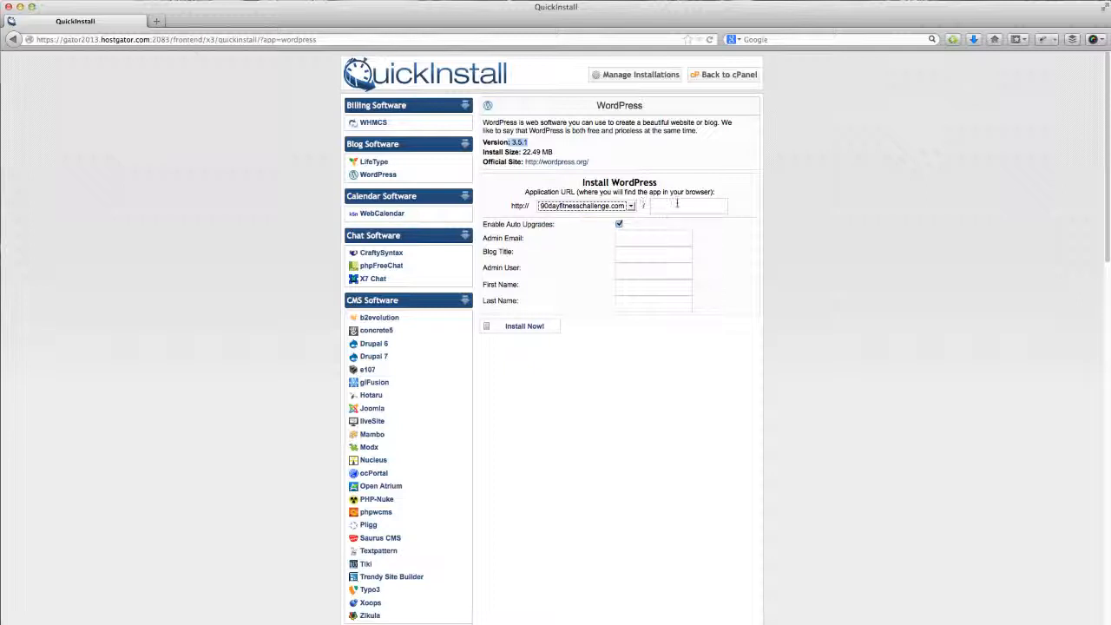
pyautogui.click(673, 205)
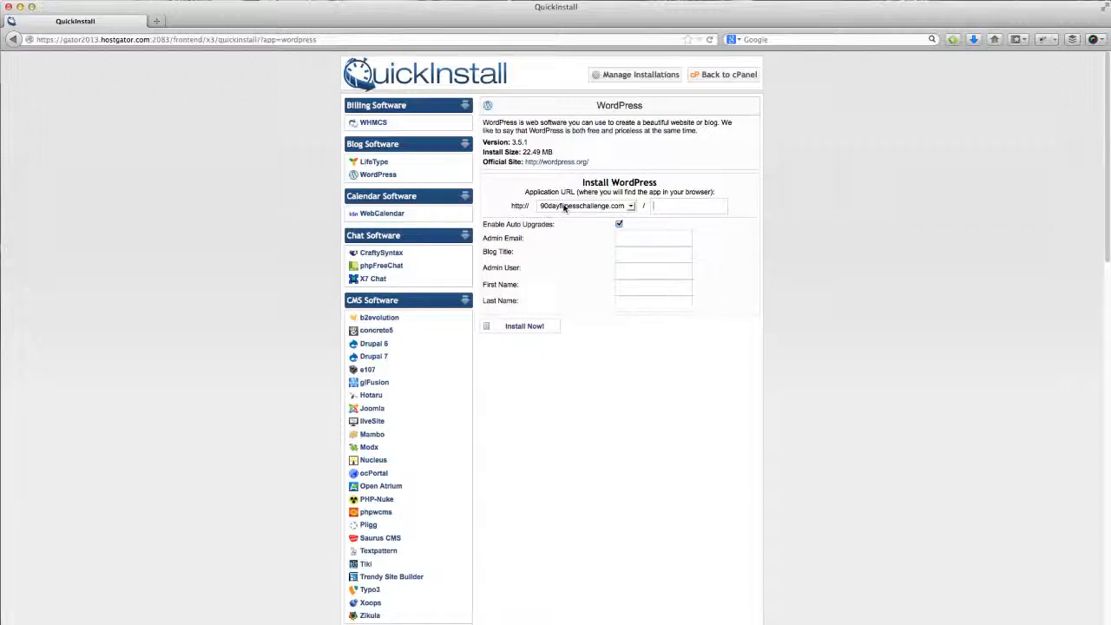
pyautogui.click(663, 206)
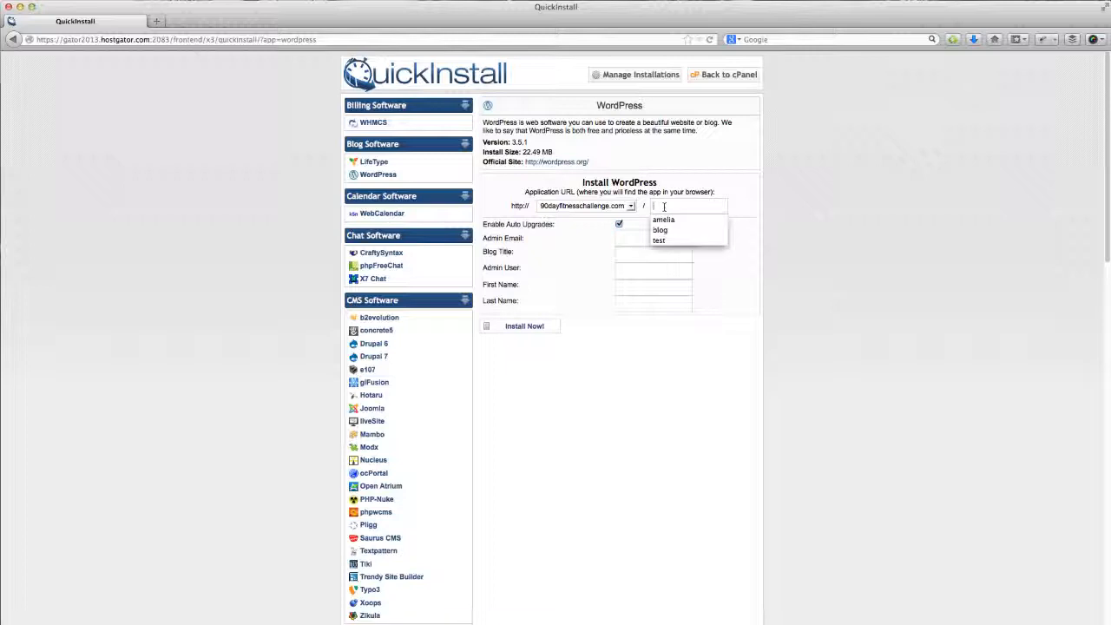
pyautogui.click(667, 230)
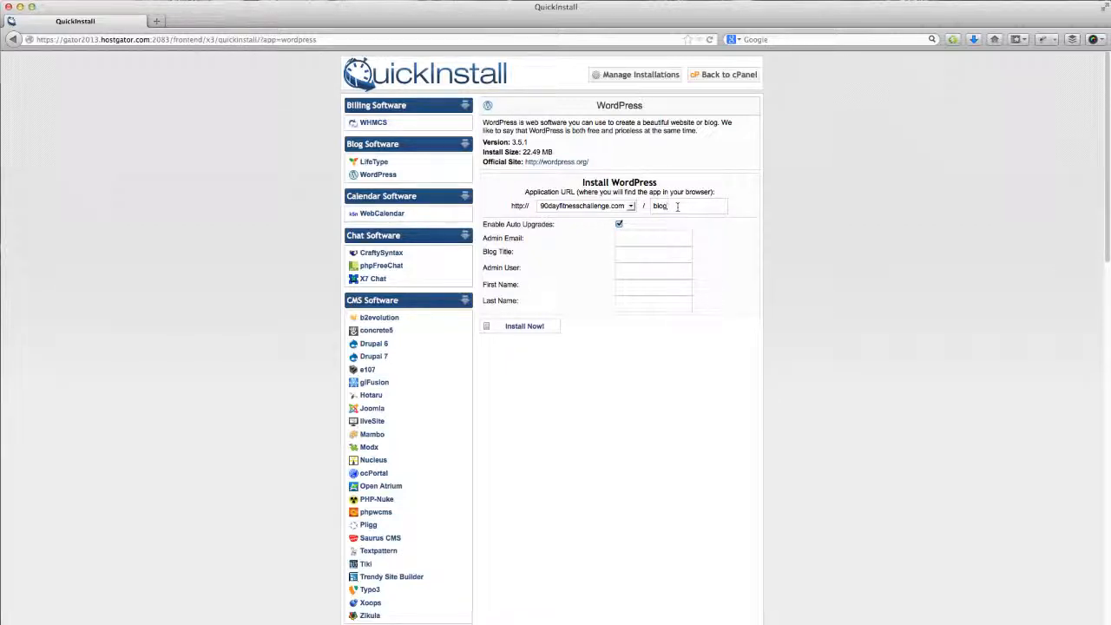
# Reselect the 90dayfitnesschallenge.com domain and clear the subdirectory from the application URL
pyautogui.click(606, 209)
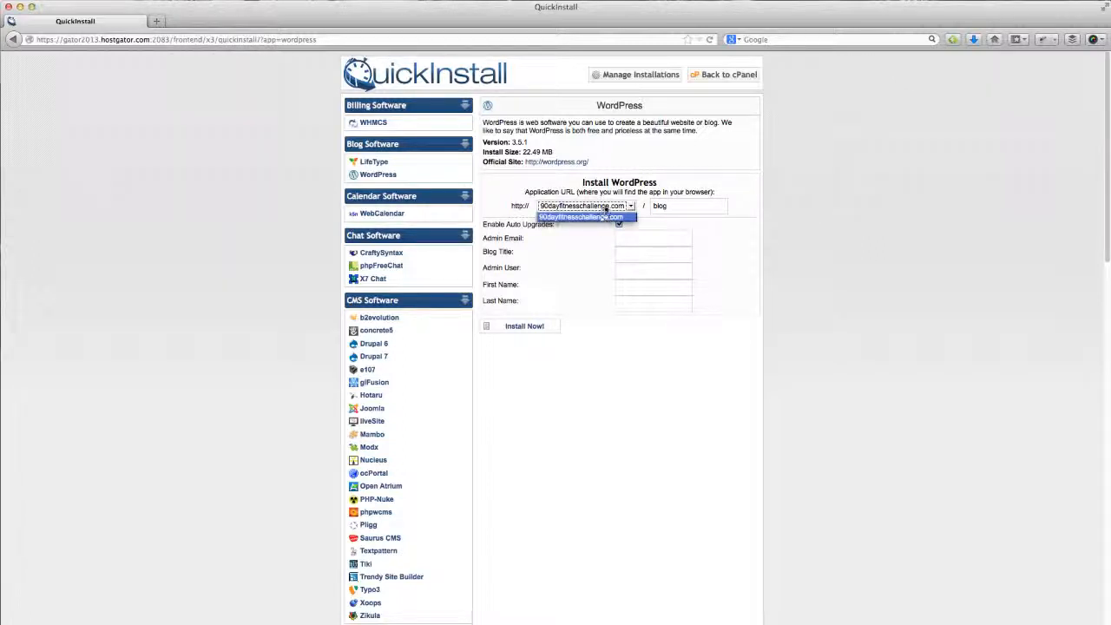
pyautogui.click(604, 216)
pyautogui.click(678, 206)
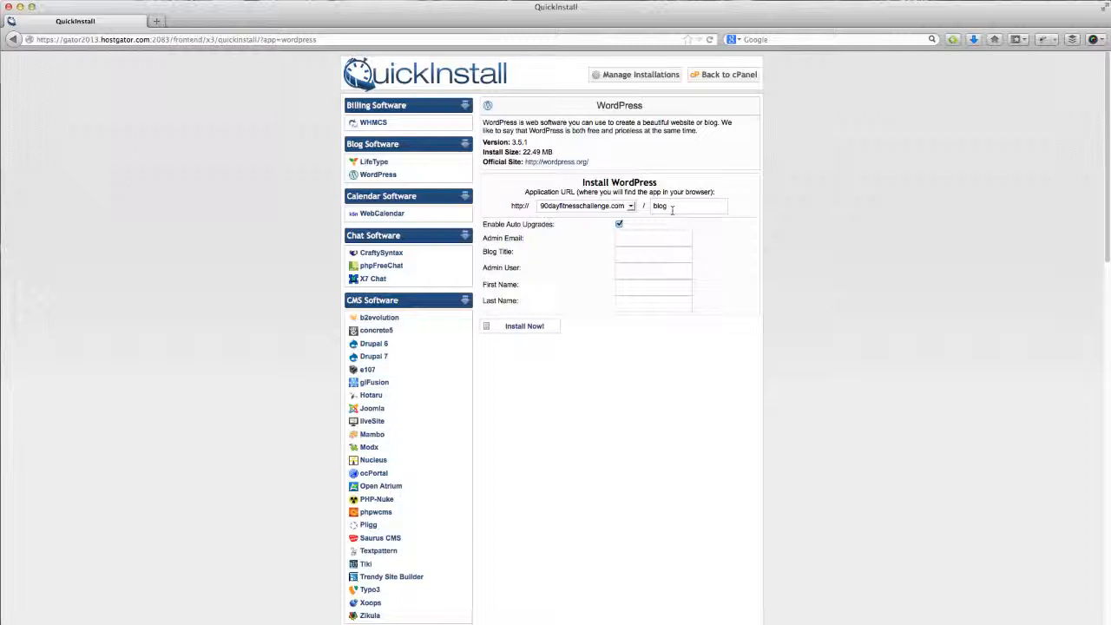
pyautogui.click(677, 207)
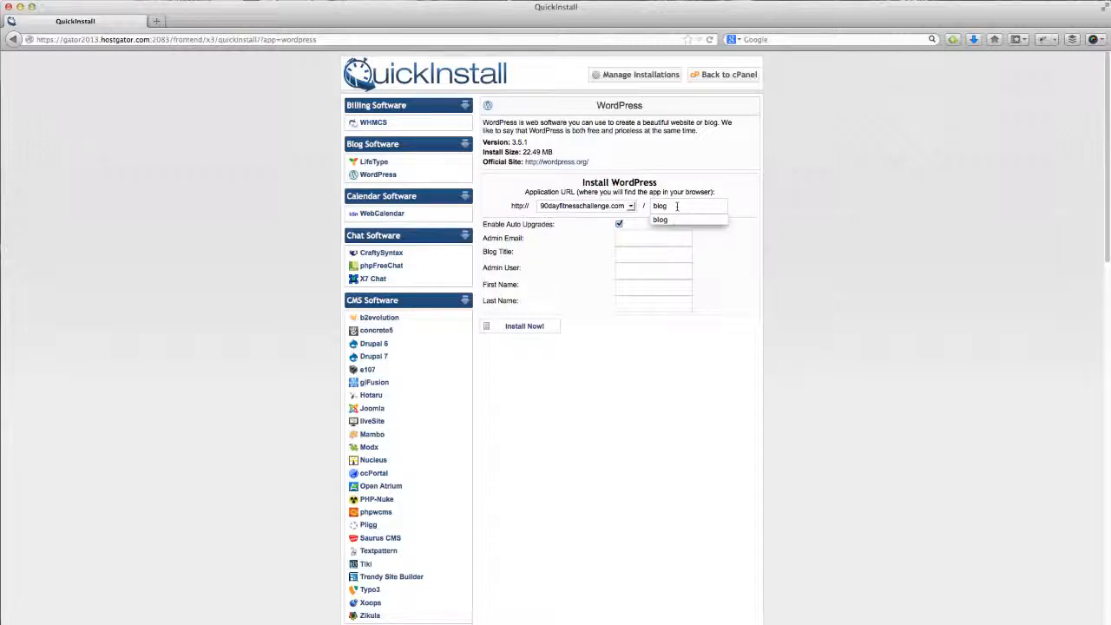
pyautogui.press('BackSpace')
pyautogui.press('BackSpace')
pyautogui.press('BackSpace')
pyautogui.press('BackSpace')
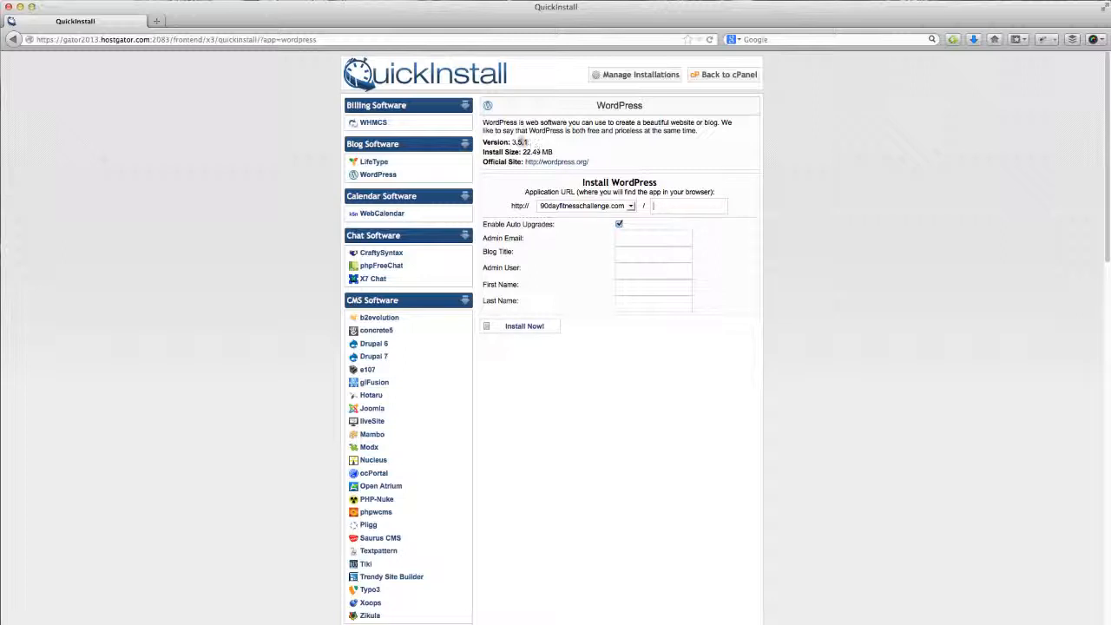
# Turn off automatic upgrades for the WordPress installation and fill in the admin email address
pyautogui.doubleClick(520, 143)
pyautogui.click(580, 226)
pyautogui.click(620, 226)
pyautogui.click(620, 226)
pyautogui.click(620, 226)
pyautogui.click(622, 238)
pyautogui.click(622, 240)
pyautogui.click(649, 249)
# Set the blog title to the owner's first name in possessive form followed by Blog
pyautogui.click(640, 253)
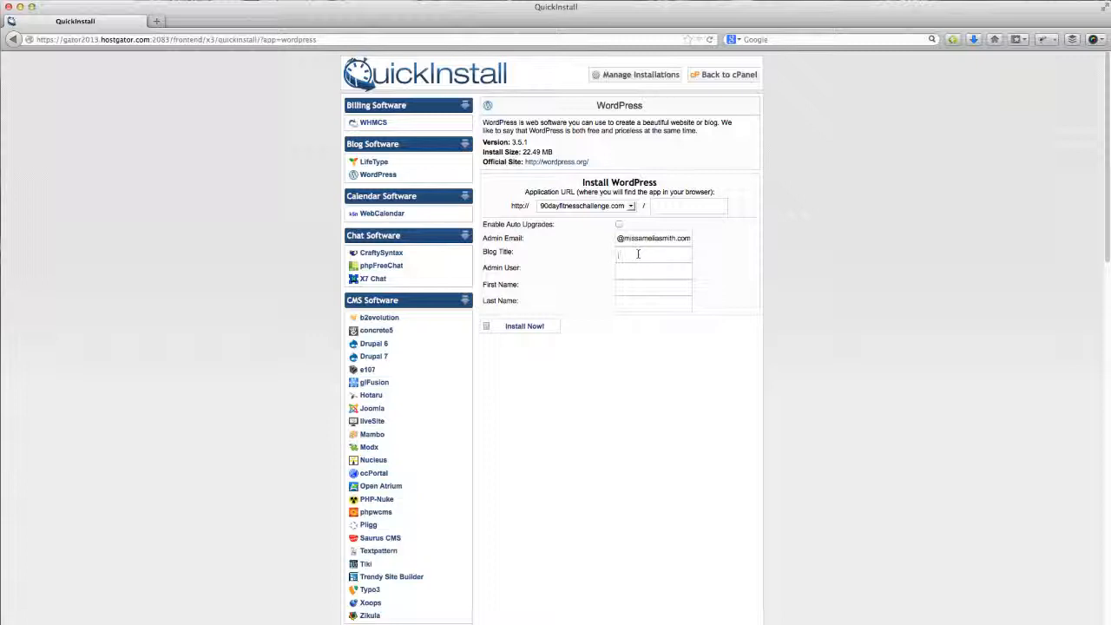
pyautogui.write('Ame')
pyautogui.click(647, 268)
pyautogui.moveTo(670, 254); pyautogui.dragTo(621, 255)
pyautogui.press('BackSpace')
pyautogui.click(625, 253)
pyautogui.click(637, 267)
# Enter the administrator's username for the new WordPress site
pyautogui.click(642, 273)
pyautogui.moveTo(488, 270); pyautogui.dragTo(523, 267)
pyautogui.click(522, 267)
pyautogui.write('MissEm')
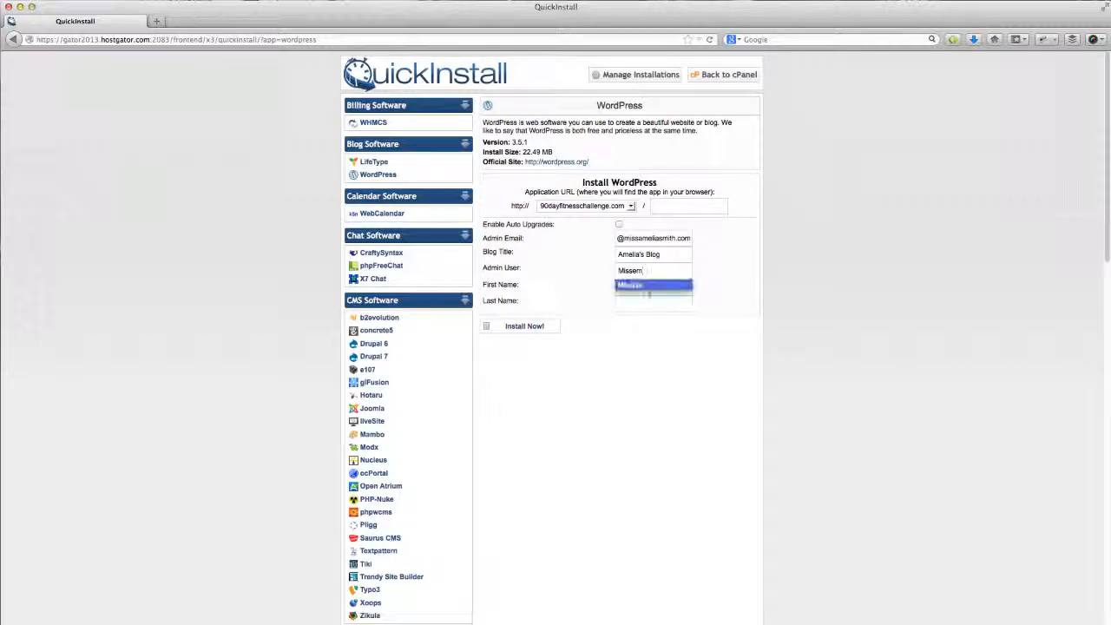
pyautogui.click(644, 285)
# Fill in the administrator's first and last name and run the WordPress installation
pyautogui.click(645, 285)
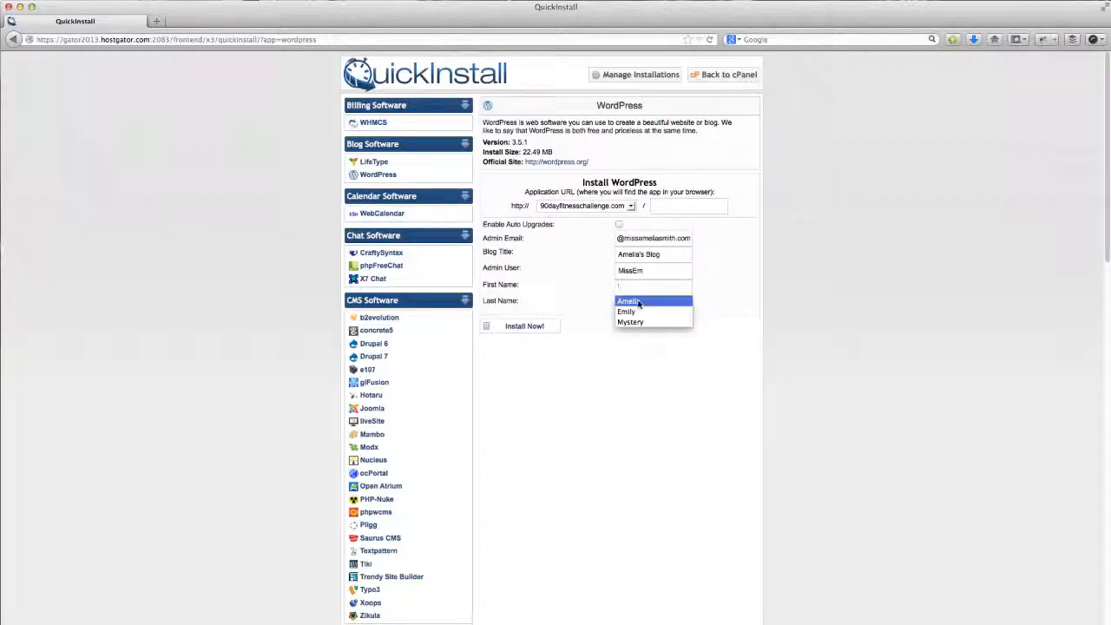
pyautogui.click(629, 300)
pyautogui.click(631, 303)
pyautogui.click(633, 315)
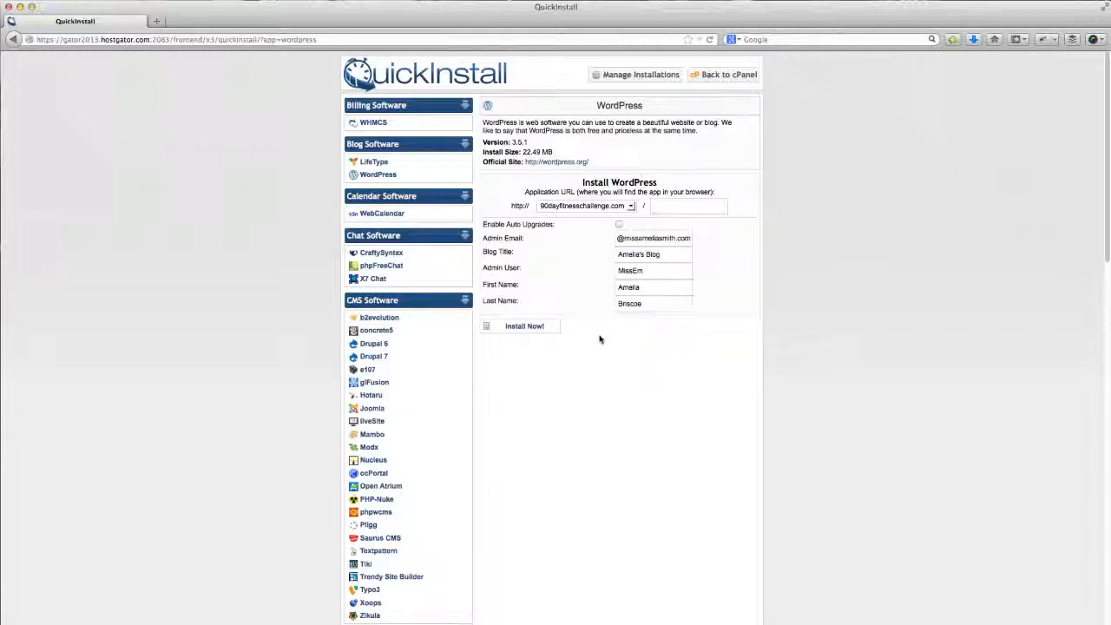
pyautogui.click(531, 328)
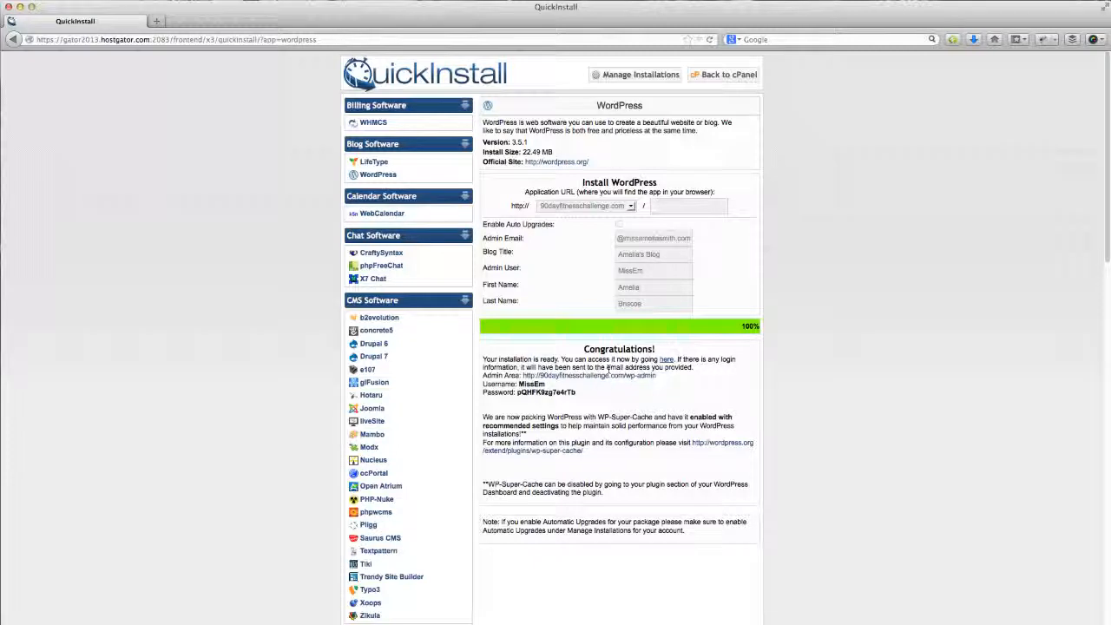
# View the new blog's front page and its WordPress admin login page, closing each one after viewing
pyautogui.click(665, 360)
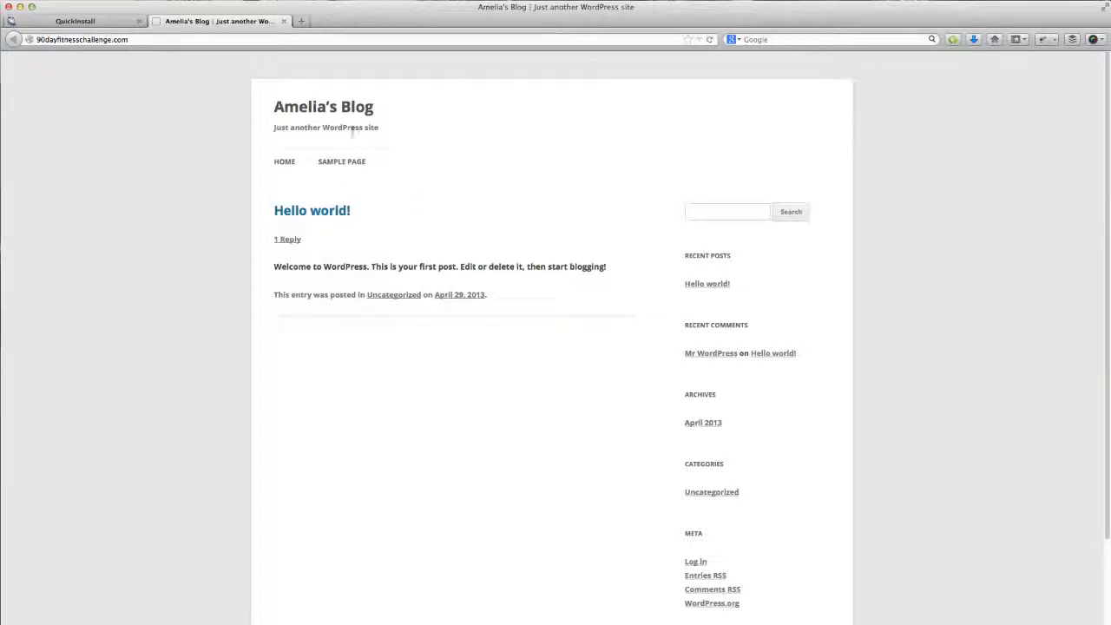
pyautogui.click(283, 21)
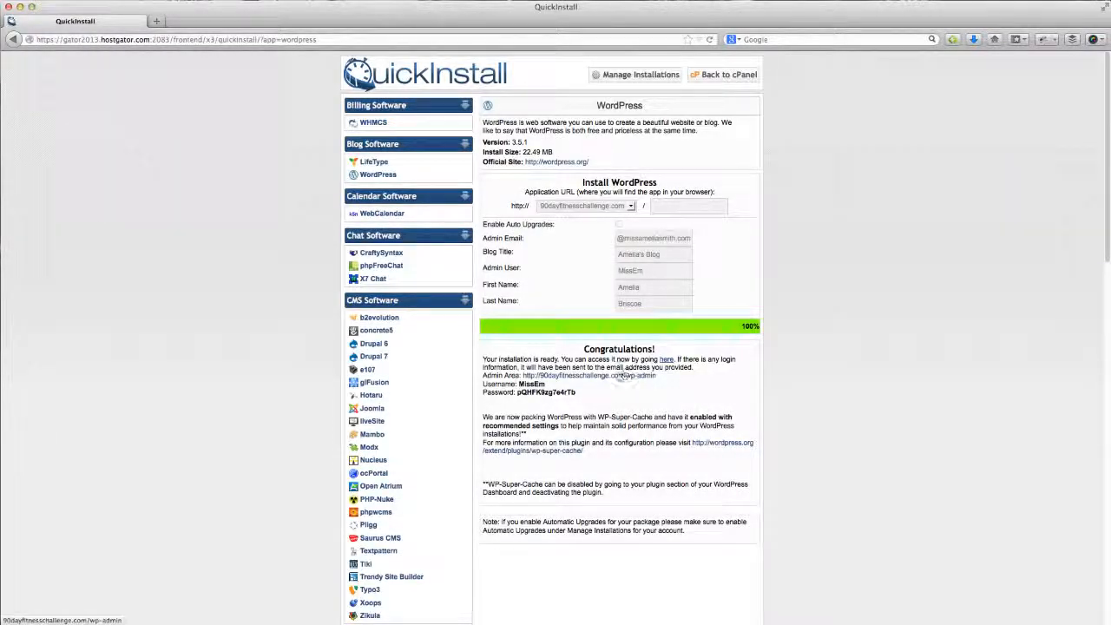
pyautogui.click(592, 376)
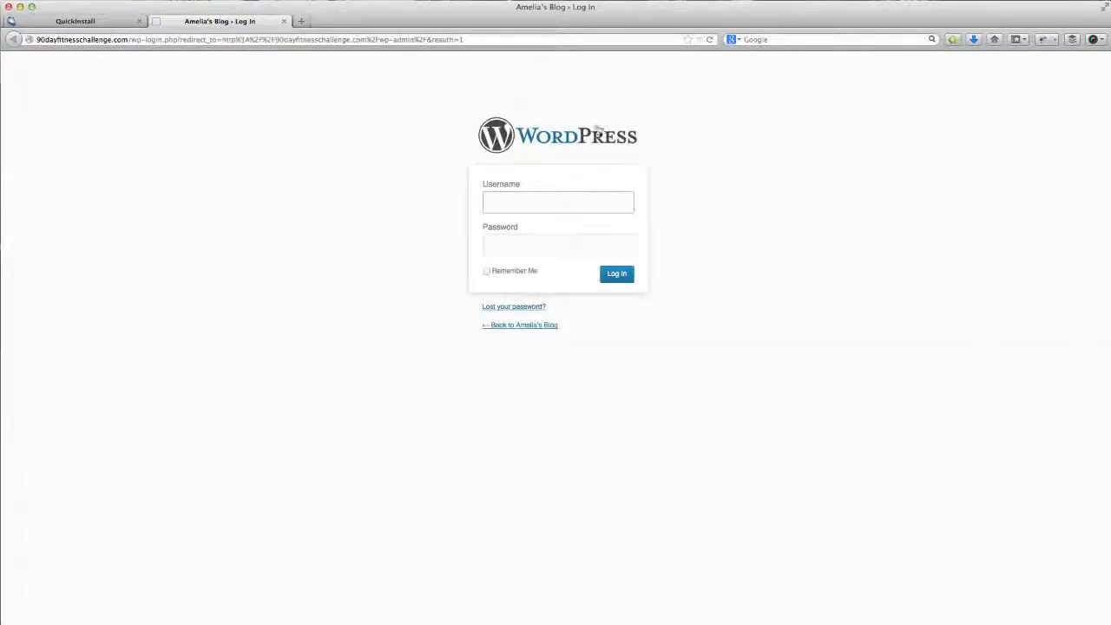
pyautogui.click(283, 21)
# Examine the admin username and generated password in the installation summary
pyautogui.doubleClick(531, 384)
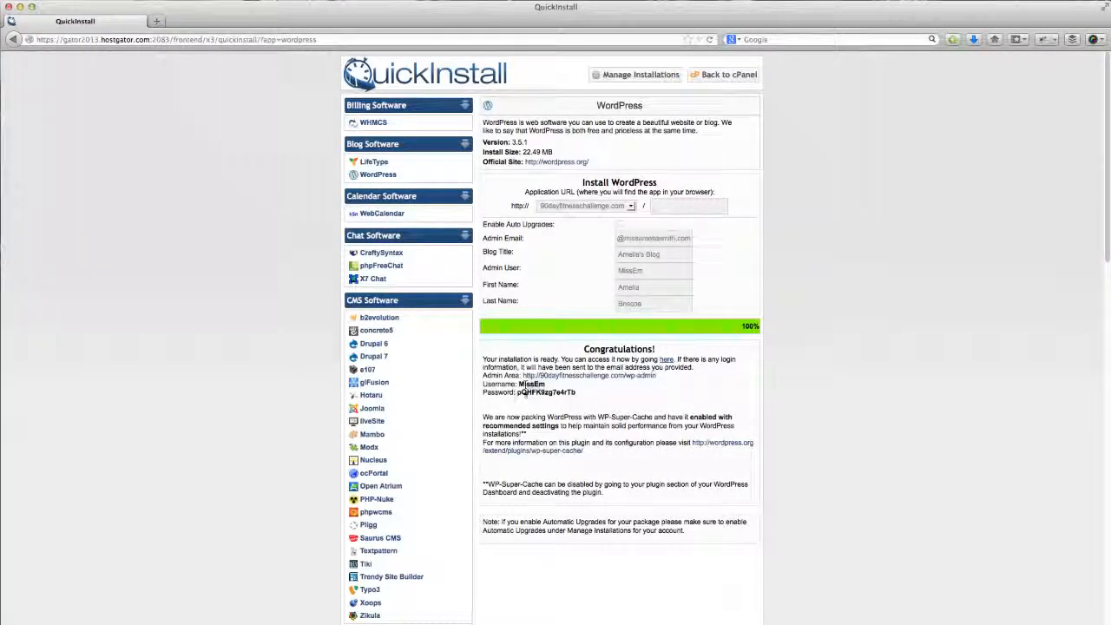
pyautogui.doubleClick(552, 392)
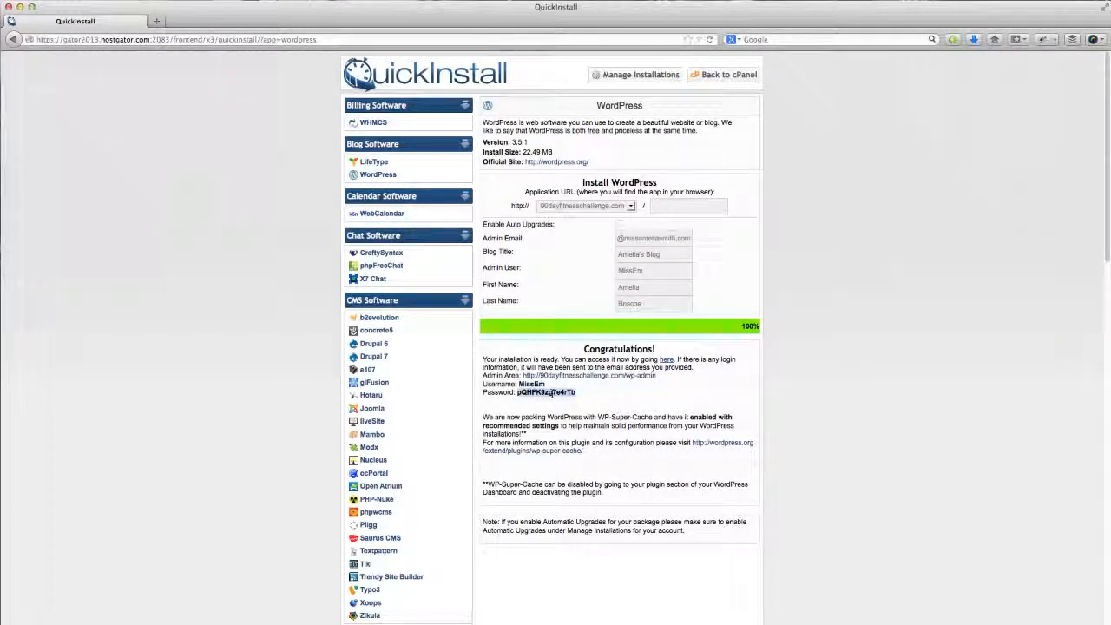
pyautogui.click(603, 398)
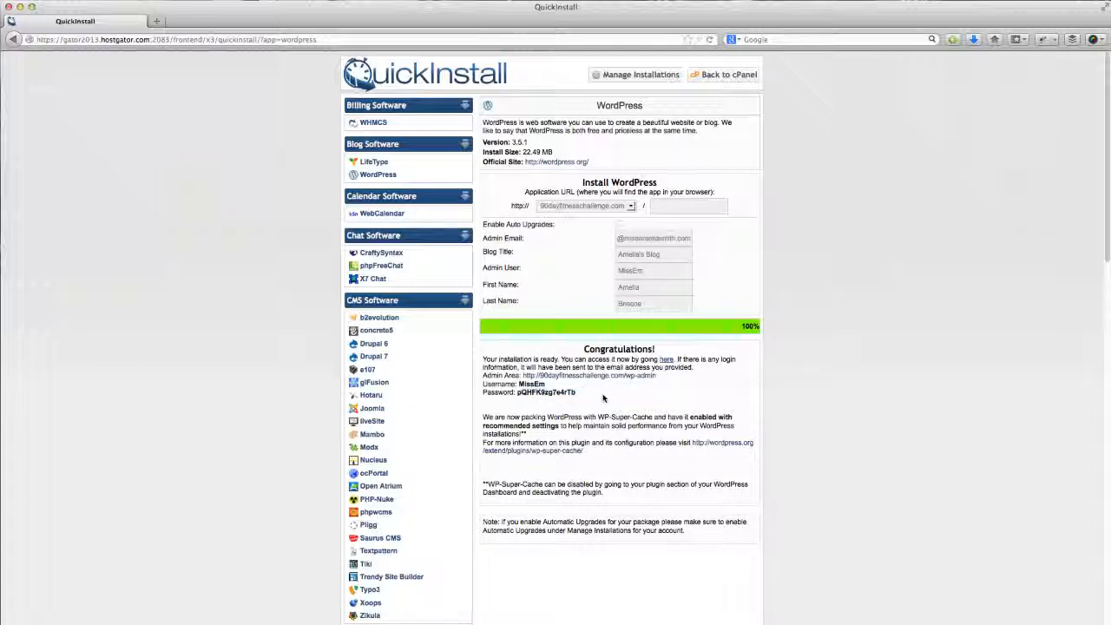